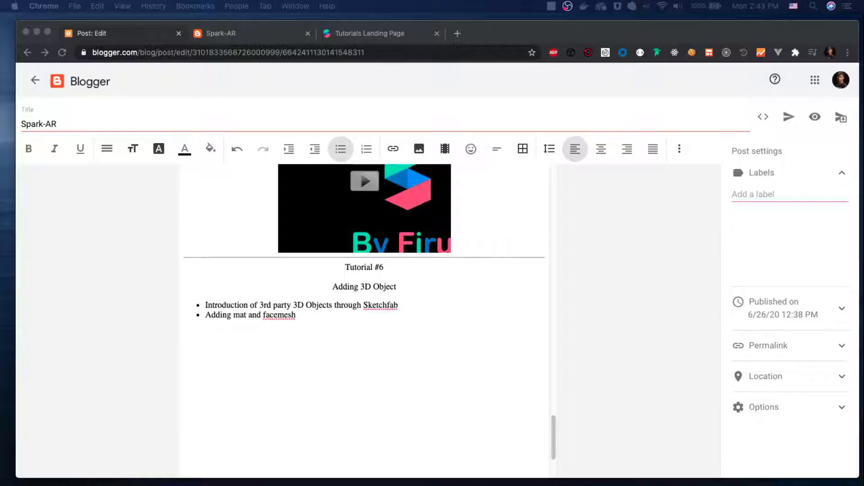
# Switch from the Blogger post outline to the Spark AR Studio workspace.
pyautogui.hotkey('ctrl', 'Right')
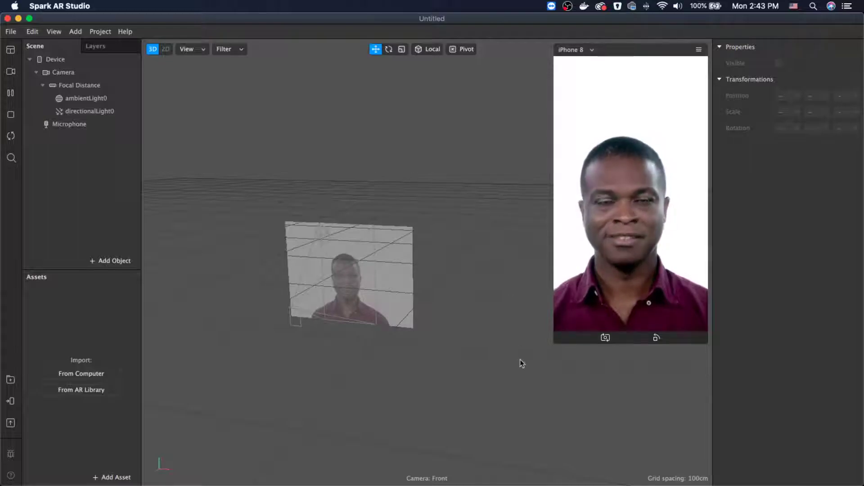
# Enlarge the iPhone 8 simulator preview of the face video.
pyautogui.moveTo(554, 341); pyautogui.dragTo(524, 348)
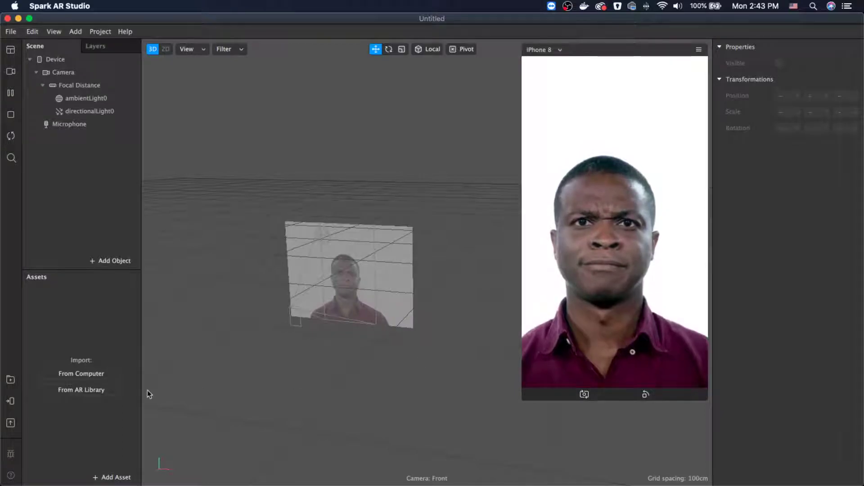
# Open the AR Library from Add Asset, move its window over the viewport, and browse 3D Objects.
pyautogui.click(119, 476)
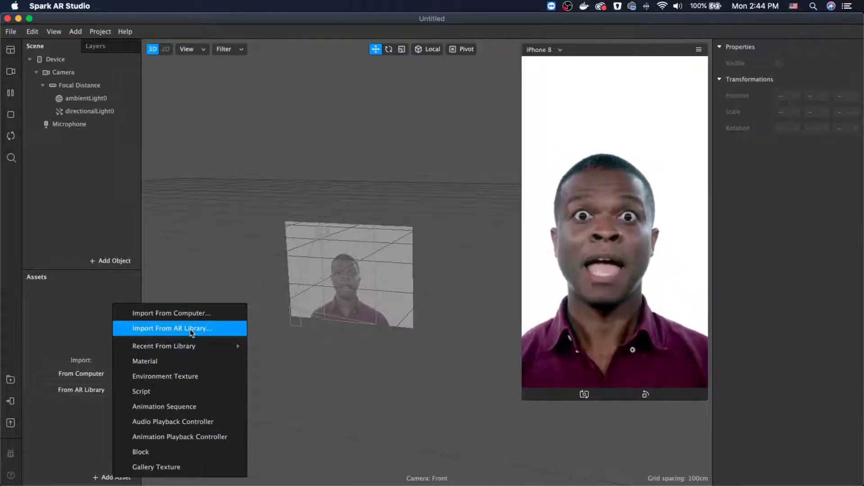
pyautogui.click(189, 330)
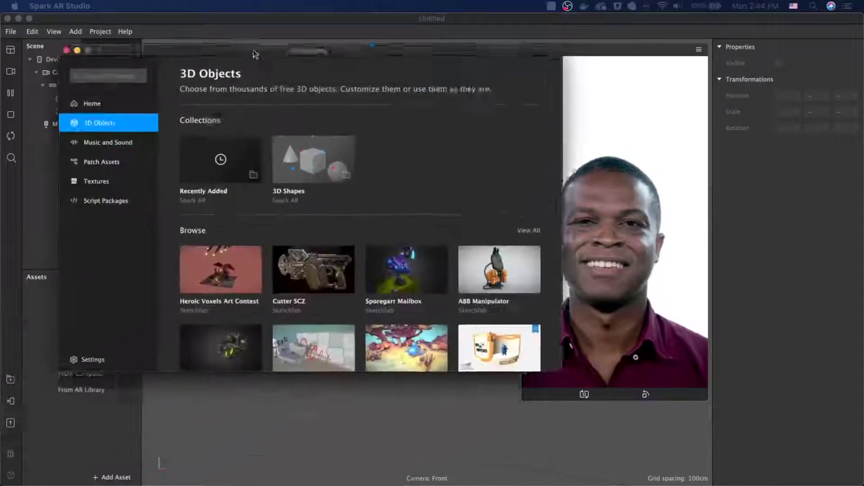
pyautogui.moveTo(249, 51); pyautogui.dragTo(451, 94)
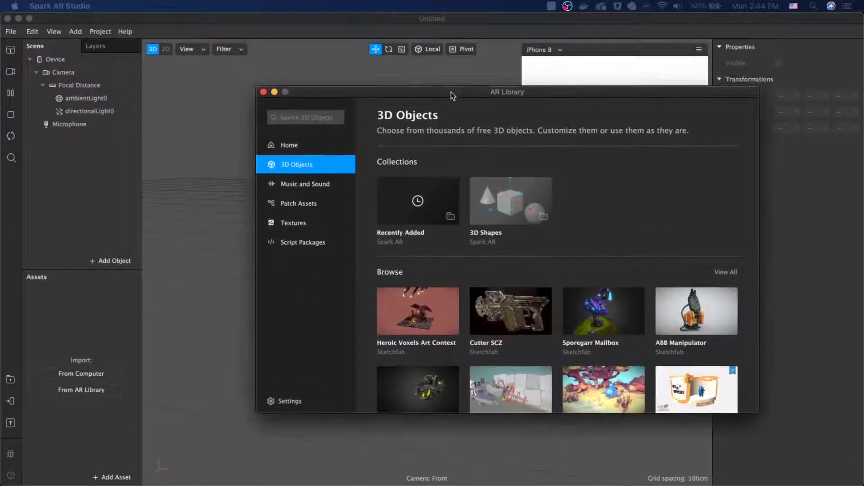
pyautogui.scroll(-3, 489, 366)
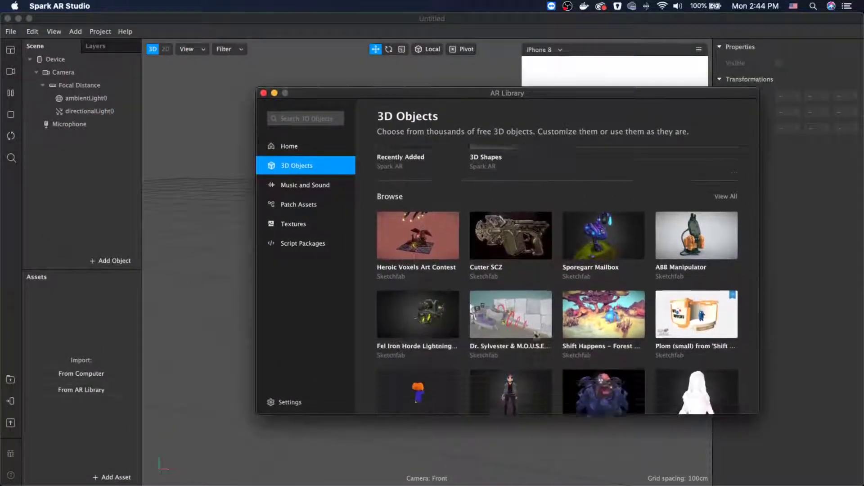
pyautogui.scroll(3, 489, 366)
pyautogui.scroll(-2, 489, 367)
pyautogui.scroll(-2, 489, 367)
pyautogui.scroll(4, 489, 366)
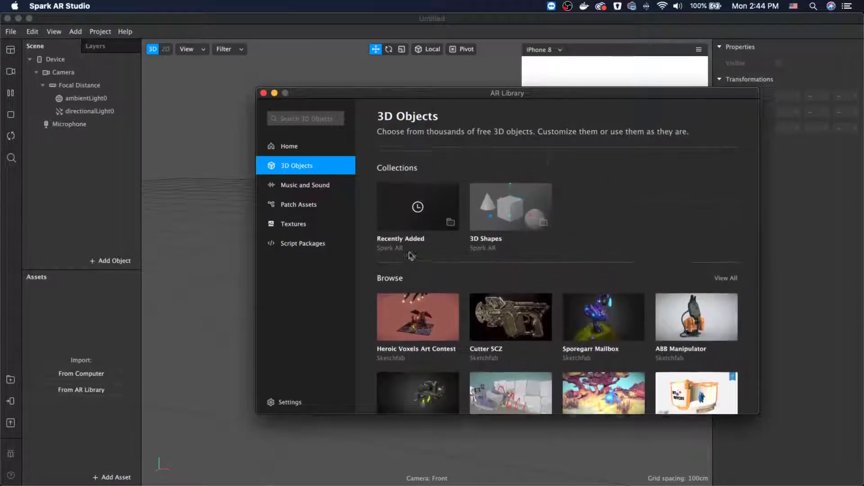
pyautogui.scroll(-4, 544, 351)
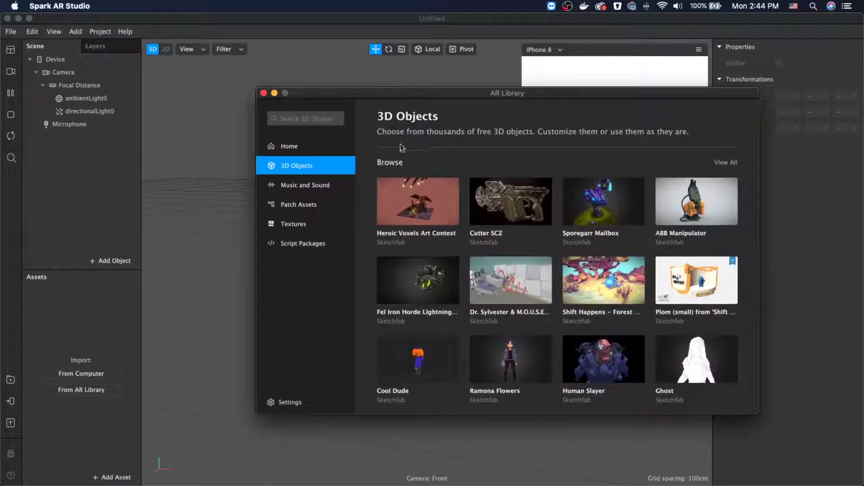
# Show the full All 3D Objects collection with View All and scroll through it.
pyautogui.click(290, 147)
pyautogui.click(293, 165)
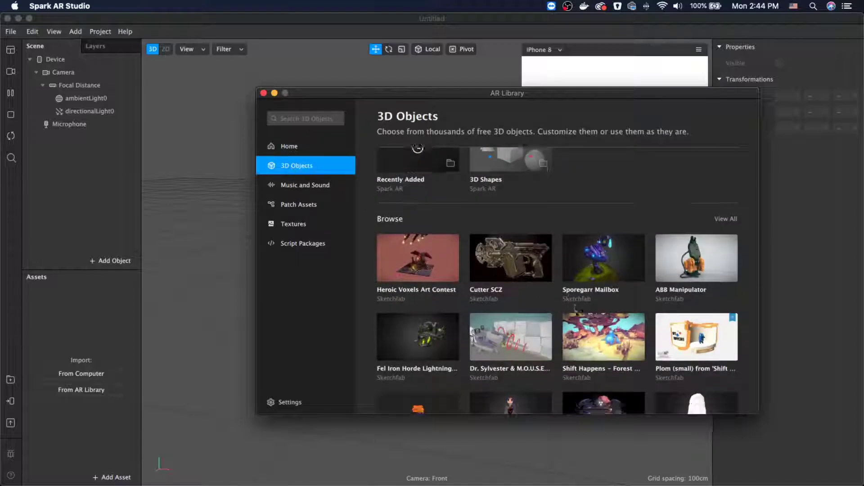
pyautogui.scroll(-3, 670, 310)
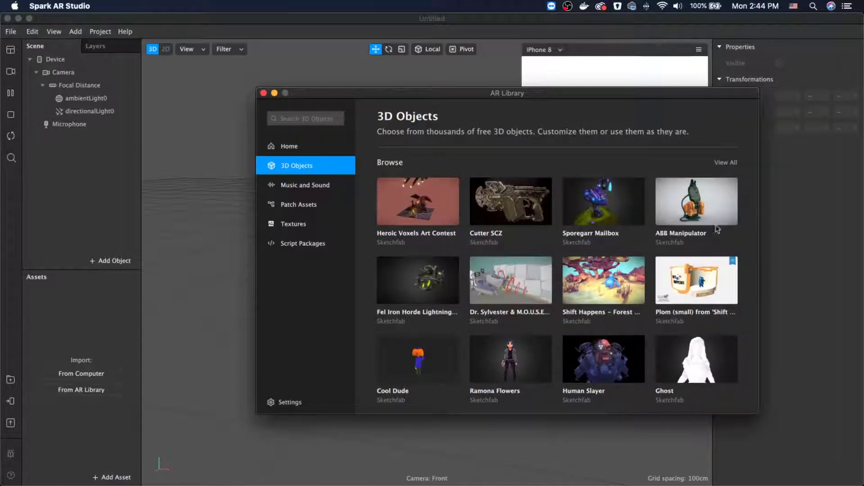
pyautogui.click(731, 167)
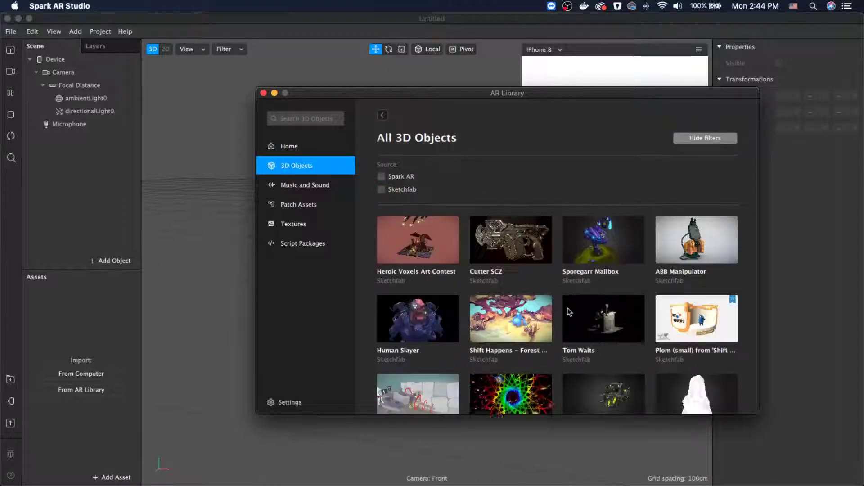
pyautogui.scroll(-5, 664, 216)
pyautogui.scroll(-5, 589, 336)
pyautogui.scroll(8, 588, 336)
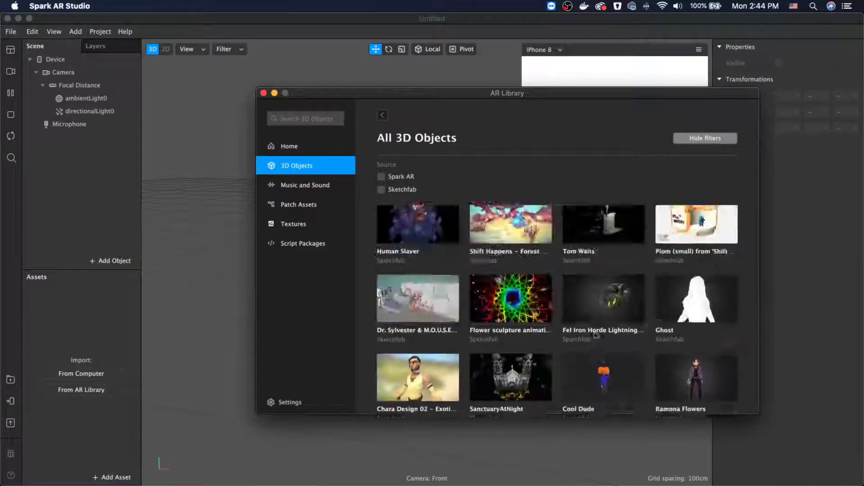
pyautogui.scroll(-10, 589, 336)
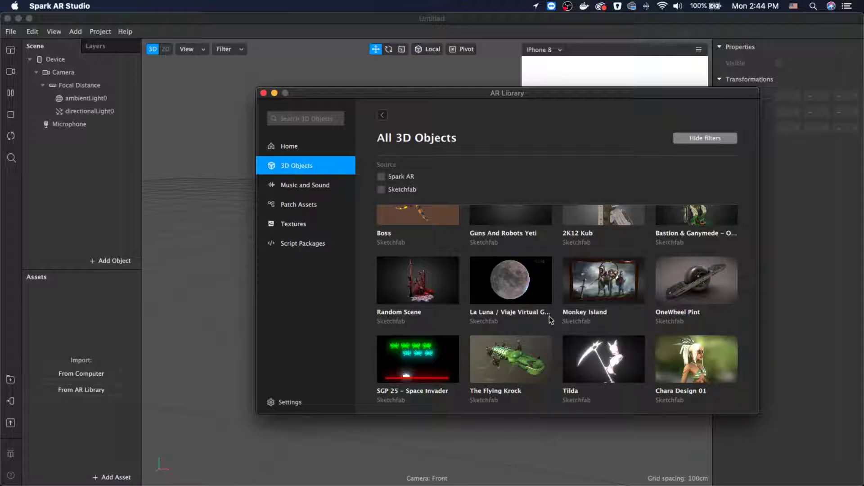
pyautogui.scroll(10, 549, 316)
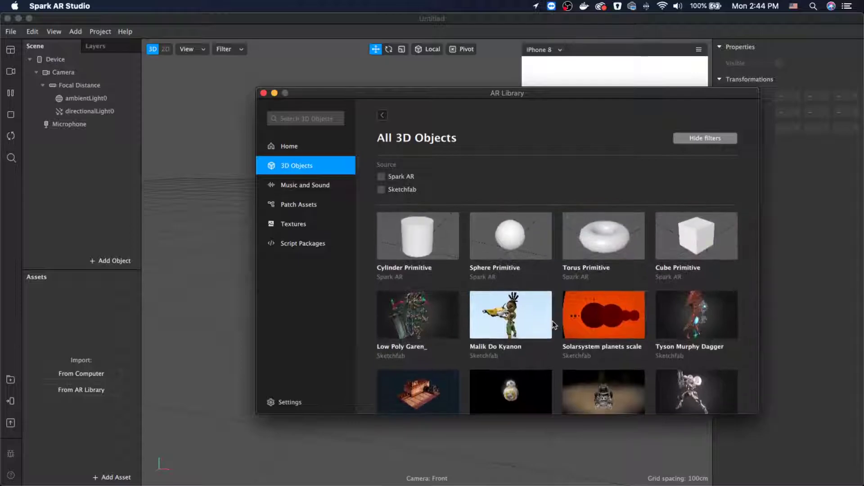
pyautogui.scroll(5, 549, 320)
pyautogui.click(316, 118)
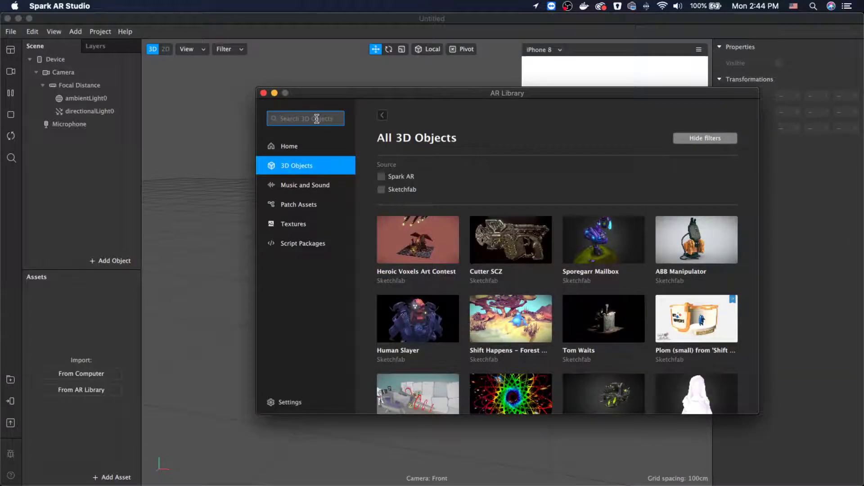
# Search the AR Library for sunglasses and scroll through the results.
pyautogui.write('sunglasses')
pyautogui.press('Return')
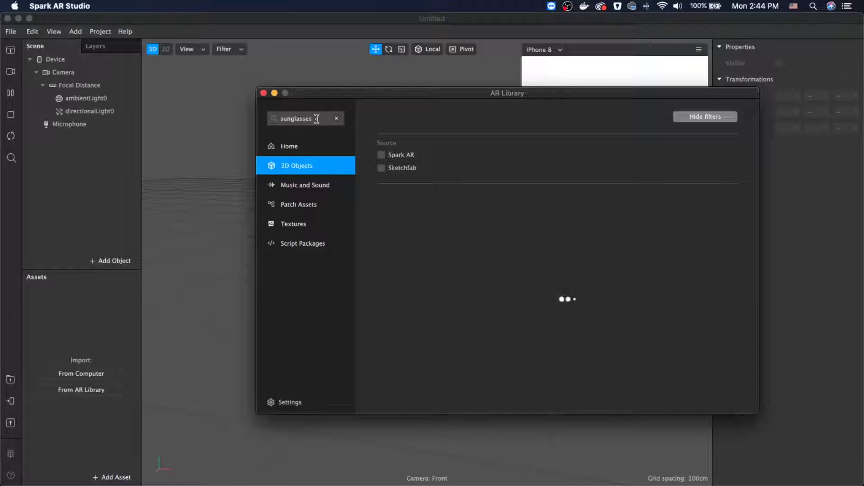
pyautogui.scroll(-5, 529, 265)
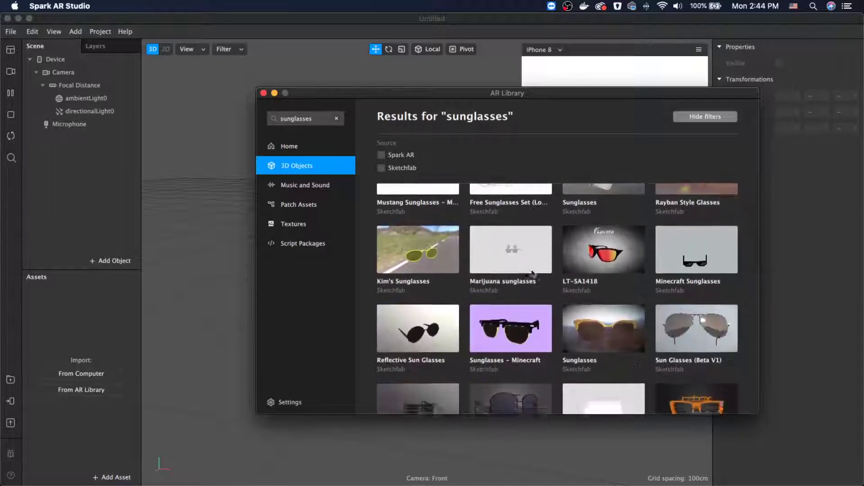
pyautogui.scroll(4, 531, 268)
pyautogui.scroll(-2, 533, 272)
pyautogui.scroll(-10, 534, 273)
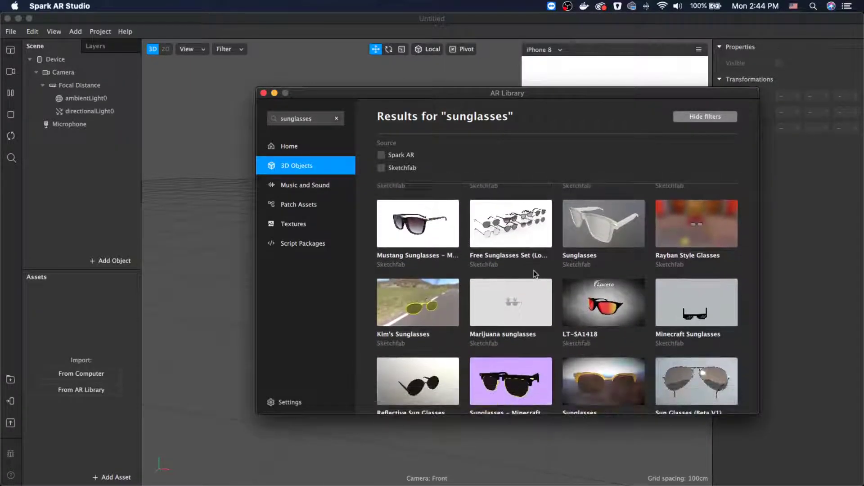
pyautogui.scroll(-4, 541, 270)
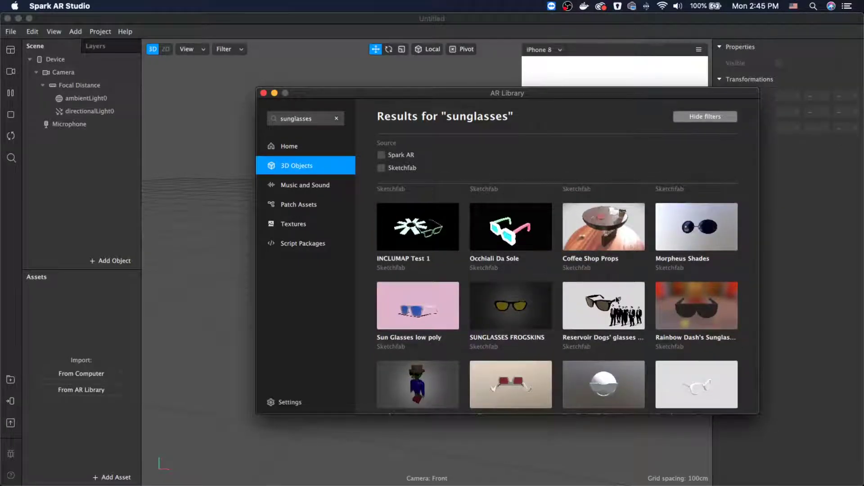
# Import the free Reservoir Dogs' glasses – SGP26 model, then close the AR Library.
pyautogui.click(598, 314)
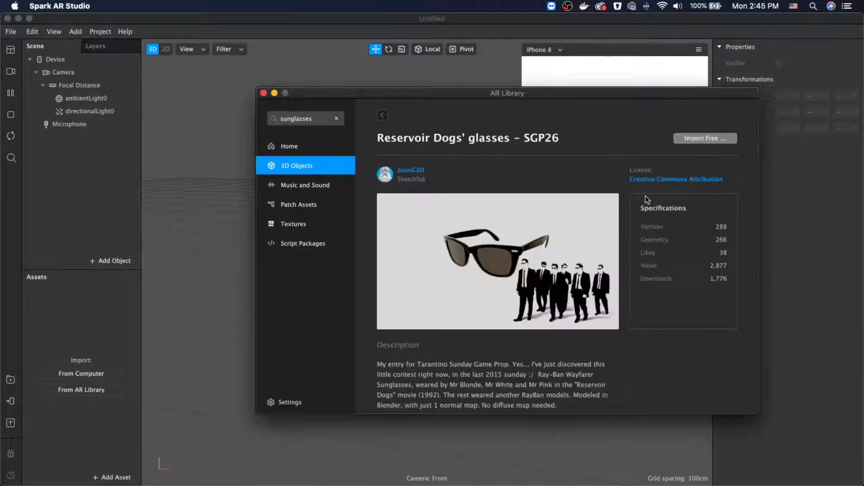
pyautogui.click(698, 139)
pyautogui.click(688, 161)
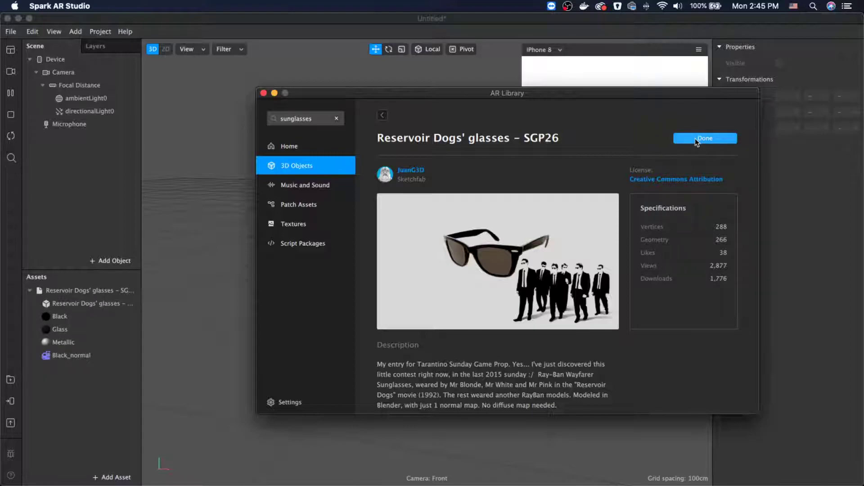
pyautogui.click(695, 139)
pyautogui.click(623, 133)
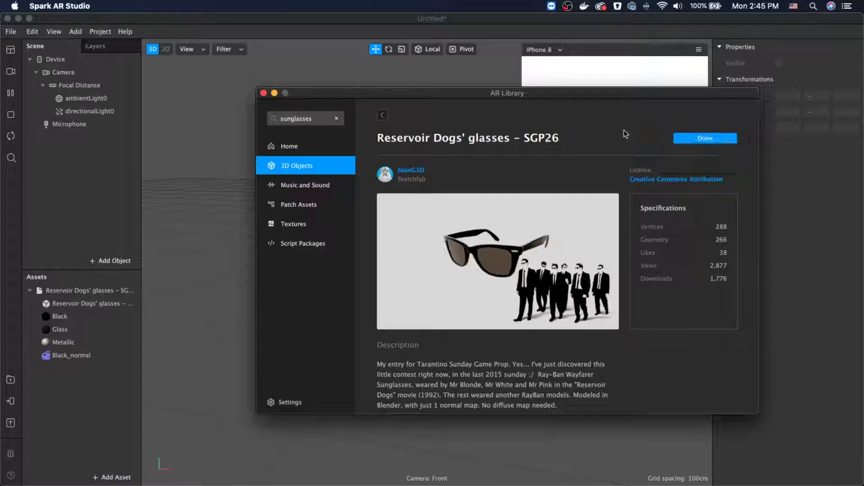
pyautogui.click(263, 93)
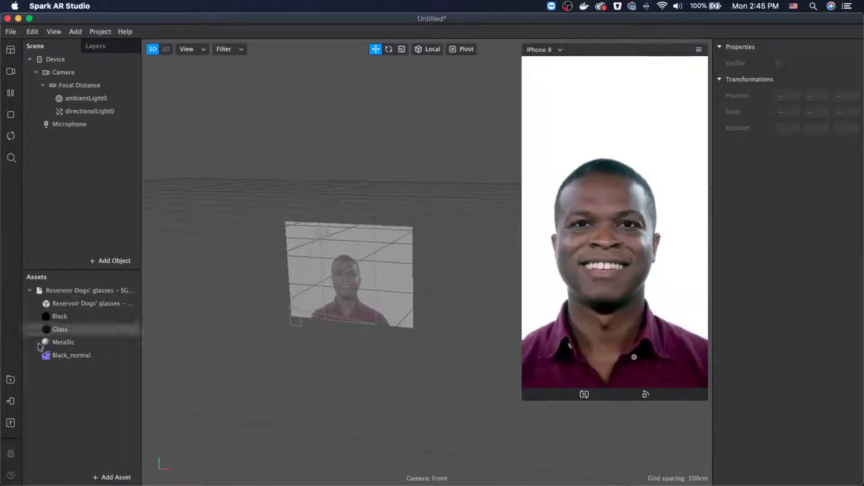
# Add a face tracker under Focal Distance and name it faceTracker.
pyautogui.click(29, 291)
pyautogui.click(30, 291)
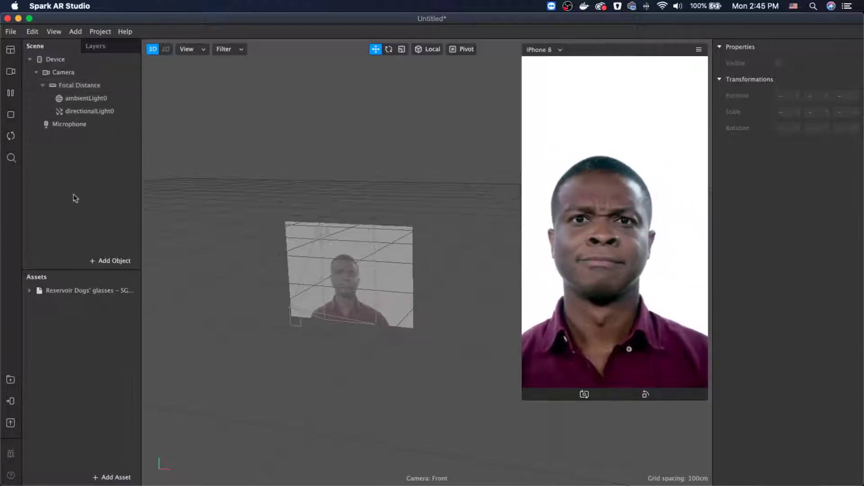
pyautogui.rightClick(71, 87)
pyautogui.moveTo(99, 97)
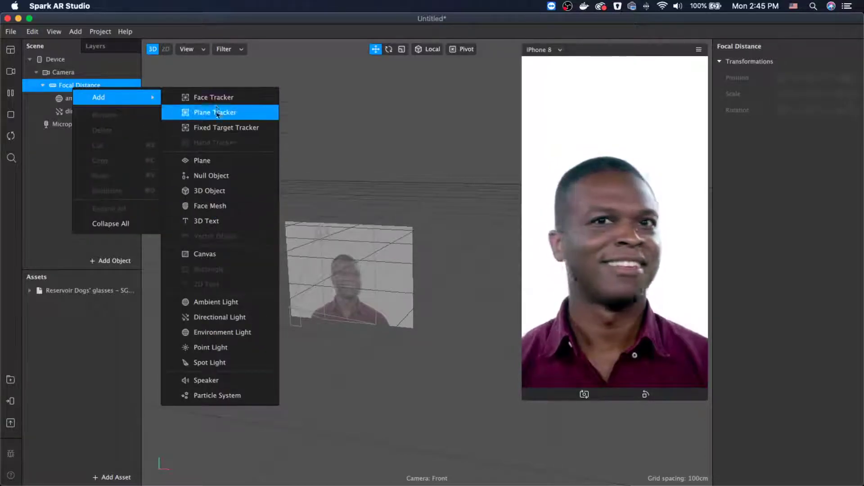
pyautogui.click(214, 98)
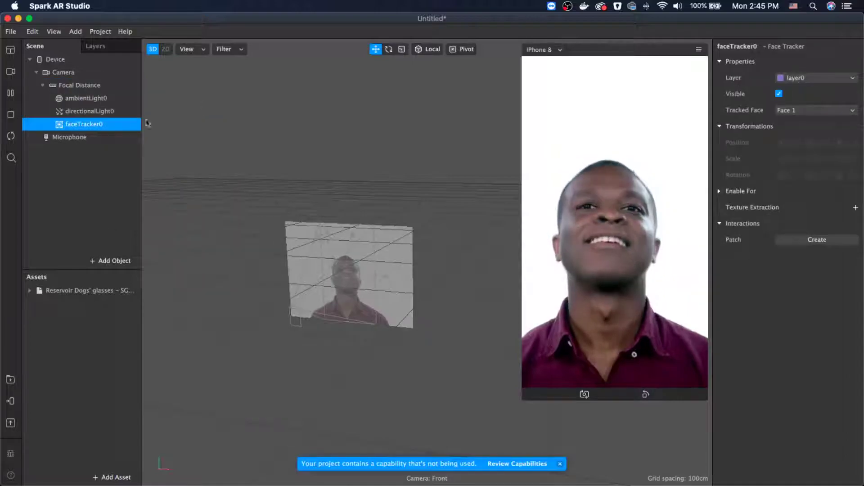
pyautogui.doubleClick(100, 129)
pyautogui.press('Return')
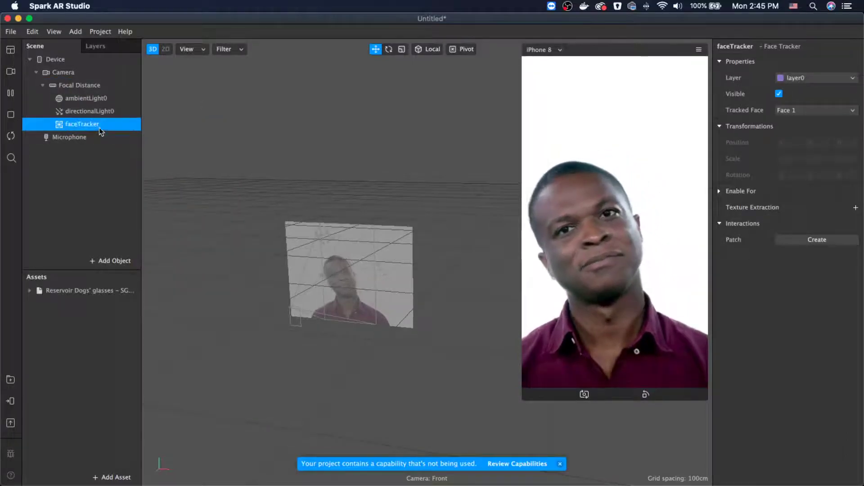
# Add a face mesh under faceTracker and name it faceMesh.
pyautogui.click(109, 173)
pyautogui.click(85, 125)
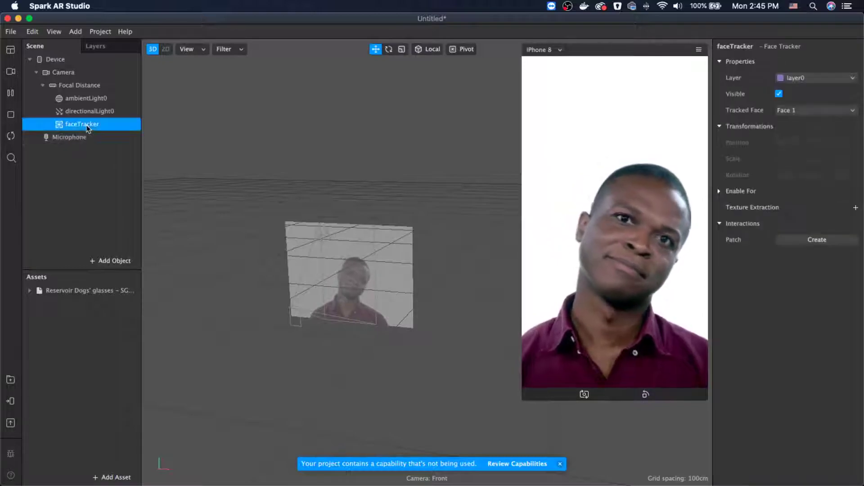
pyautogui.rightClick(87, 126)
pyautogui.moveTo(110, 135)
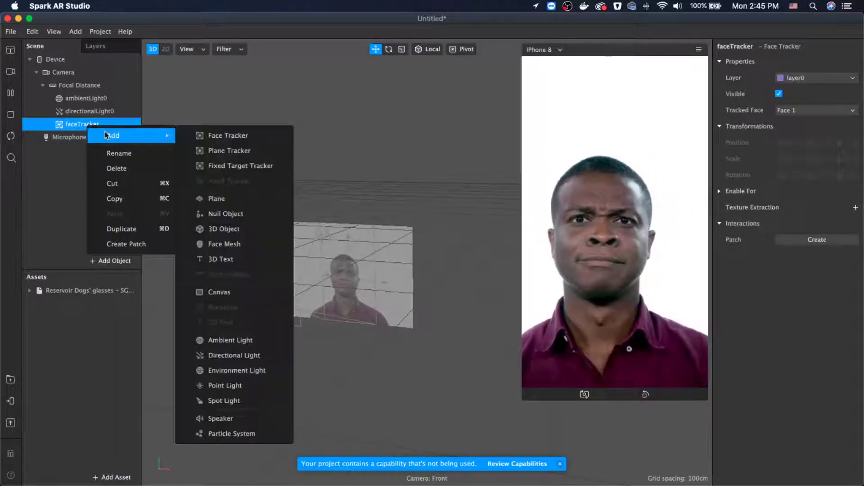
pyautogui.click(236, 246)
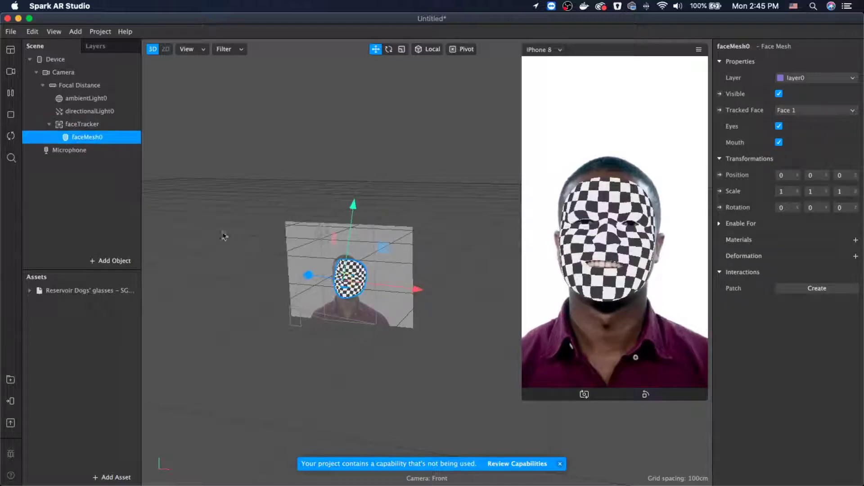
pyautogui.doubleClick(108, 139)
pyautogui.press('Return')
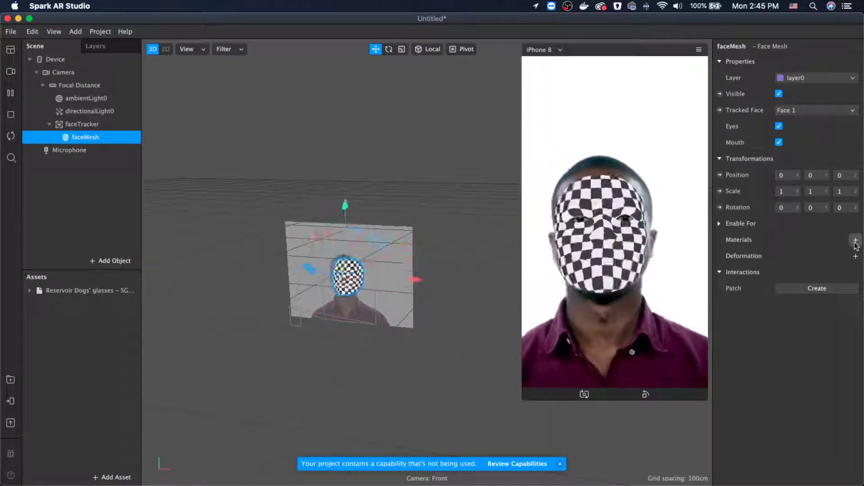
# Open the faceMesh Materials list in the Inspector, after checking the glasses asset's parts.
pyautogui.click(855, 241)
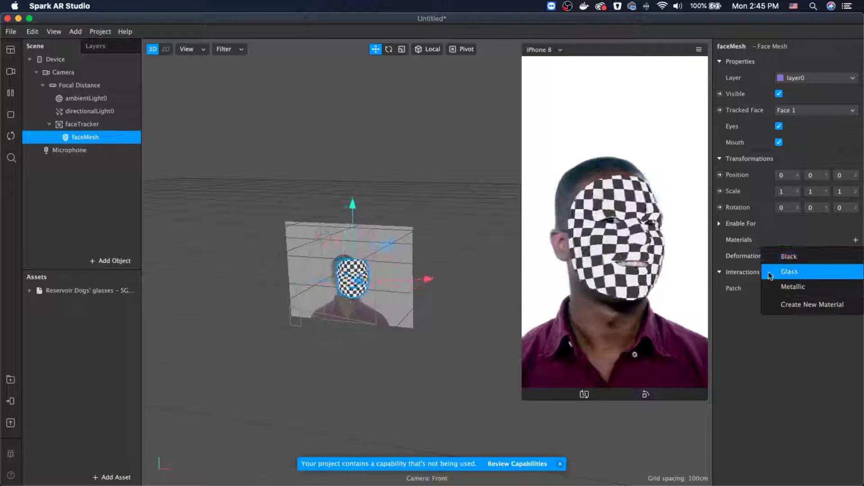
pyautogui.click(26, 293)
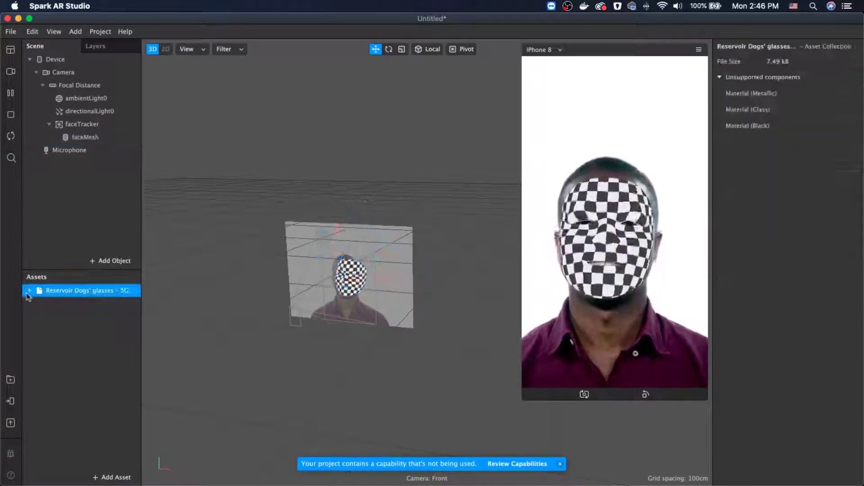
pyautogui.click(29, 291)
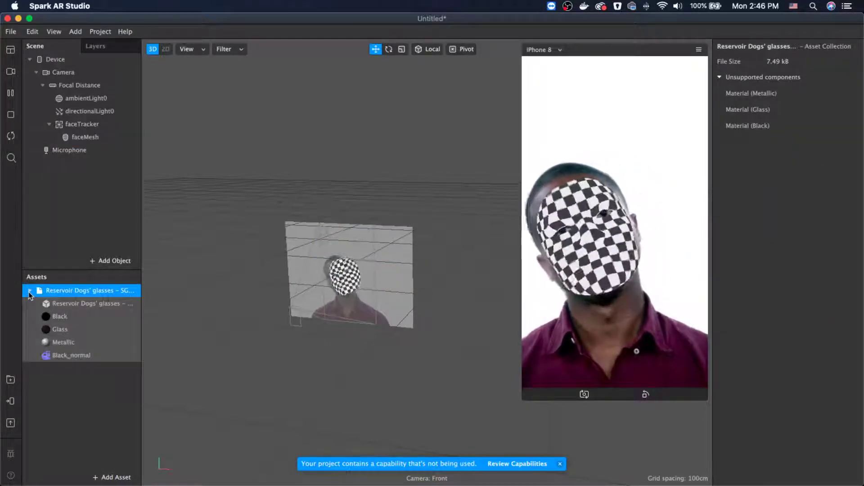
pyautogui.click(29, 291)
pyautogui.click(85, 137)
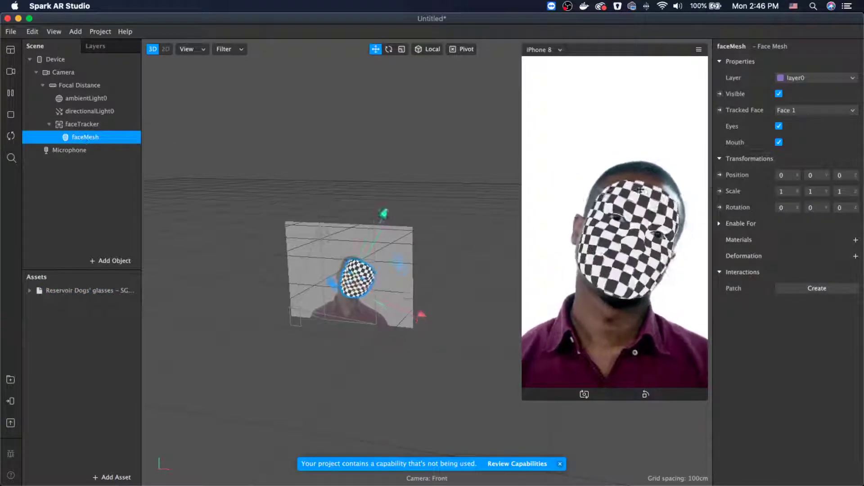
pyautogui.click(856, 240)
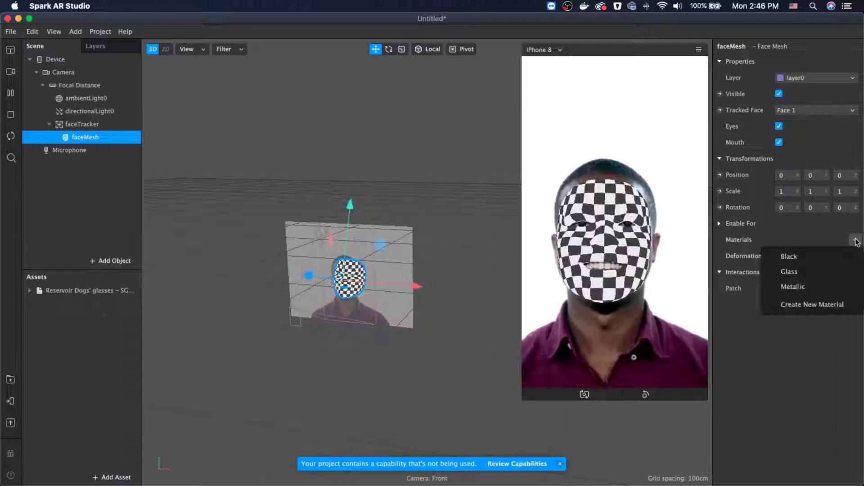
# Create a new material for faceMesh and rename it 'mat face'.
pyautogui.click(809, 305)
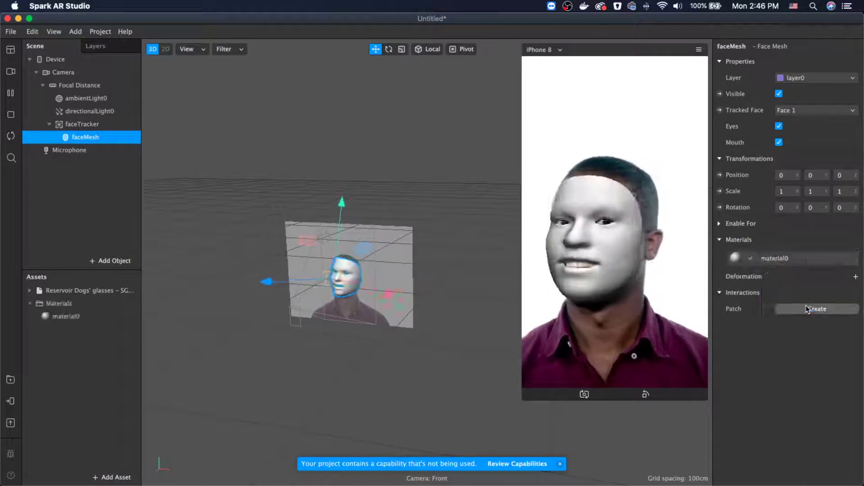
pyautogui.doubleClick(75, 317)
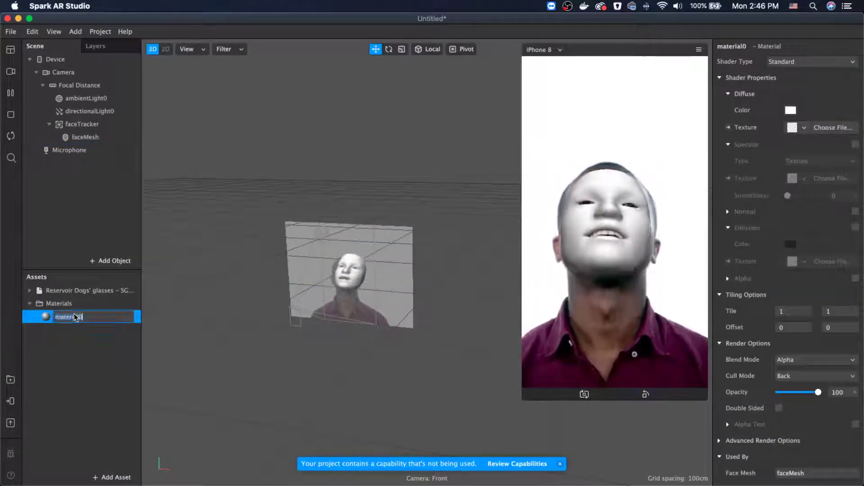
pyautogui.write('mat')
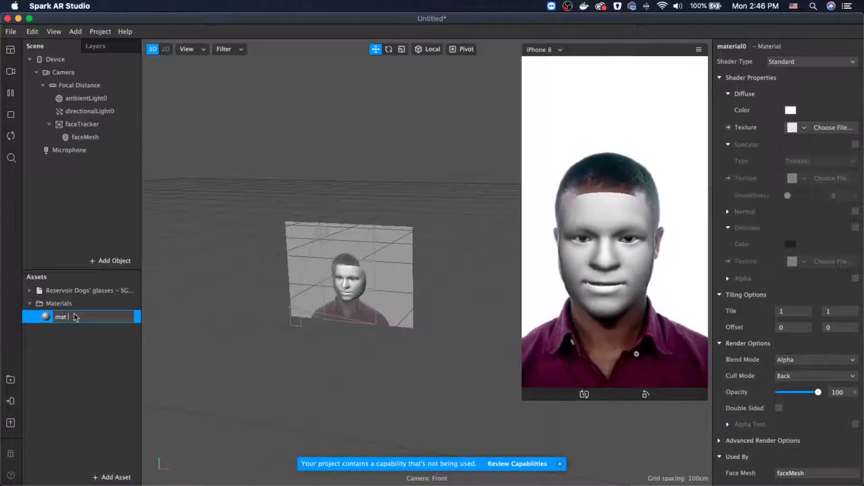
pyautogui.write(' face')
pyautogui.press('Return')
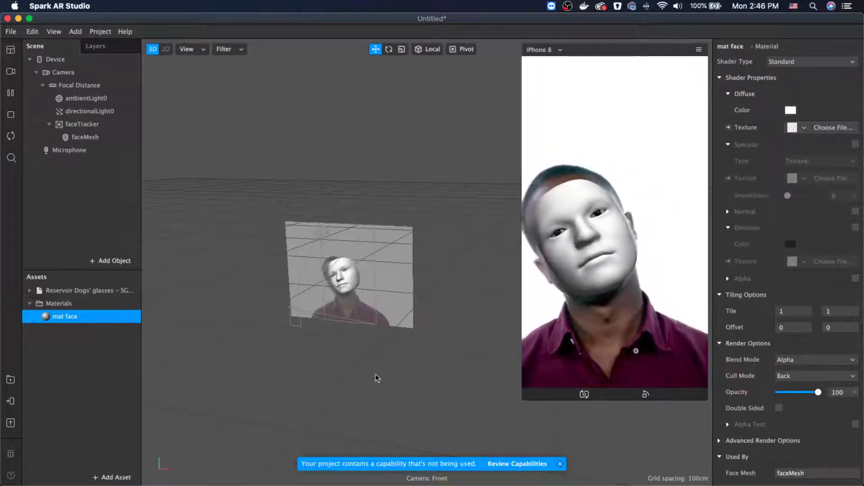
pyautogui.click(104, 397)
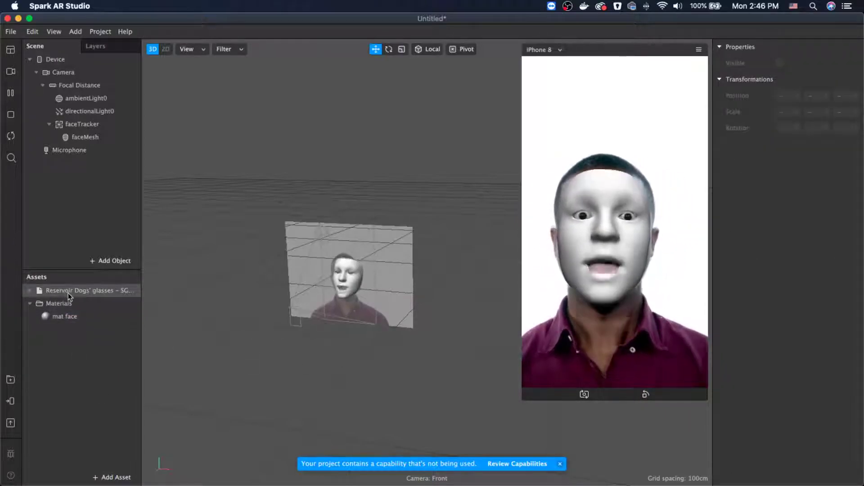
# Parent the Reservoir Dogs' glasses model to faceTracker, then select the Scale tool.
pyautogui.moveTo(73, 294); pyautogui.dragTo(68, 141)
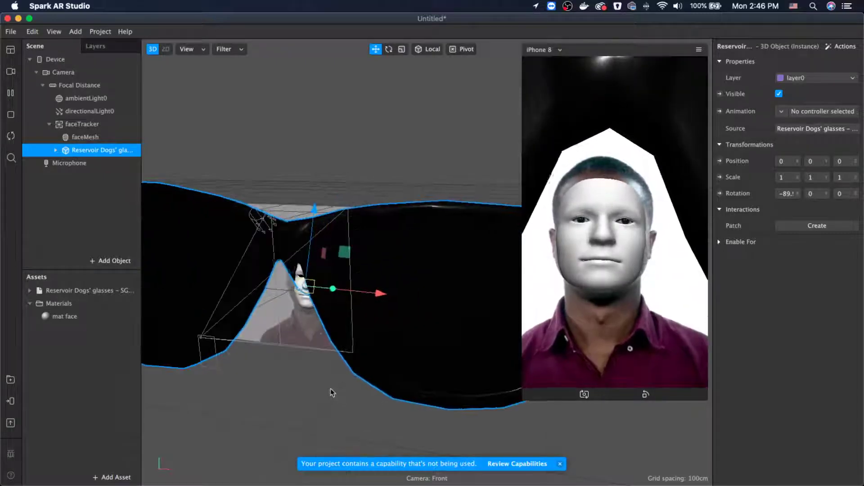
pyautogui.scroll(-5, 330, 391)
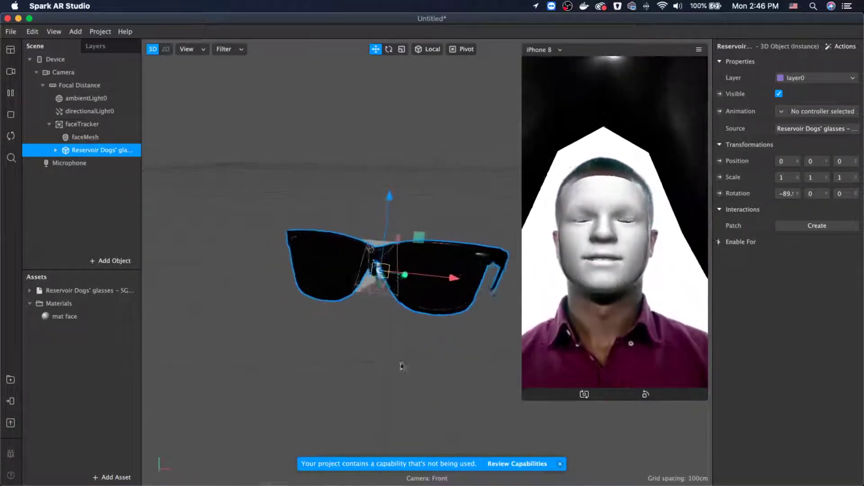
pyautogui.scroll(4, 299, 353)
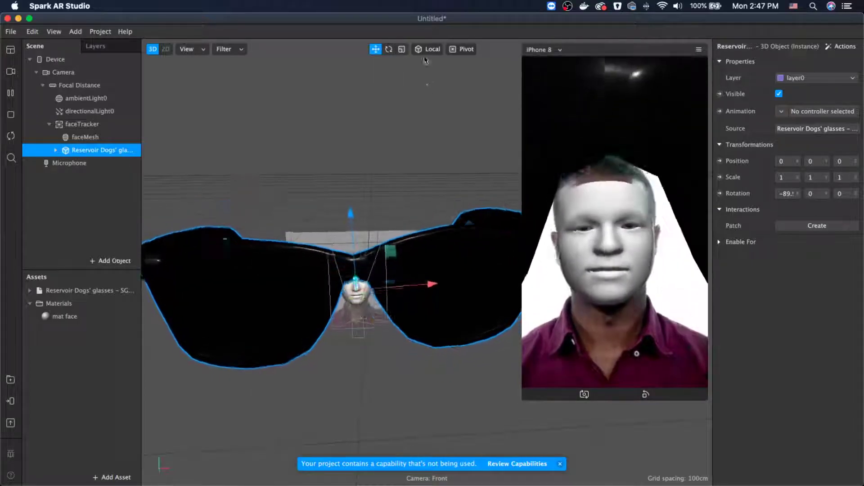
pyautogui.click(401, 49)
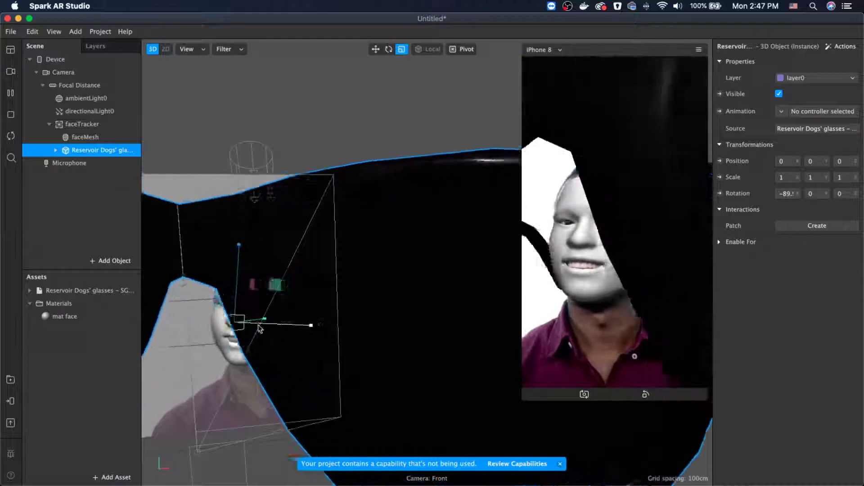
# With the preview paused, scale the glasses to 0.07 and lift them onto the eyes.
pyautogui.click(11, 93)
pyautogui.moveTo(241, 315); pyautogui.dragTo(231, 441)
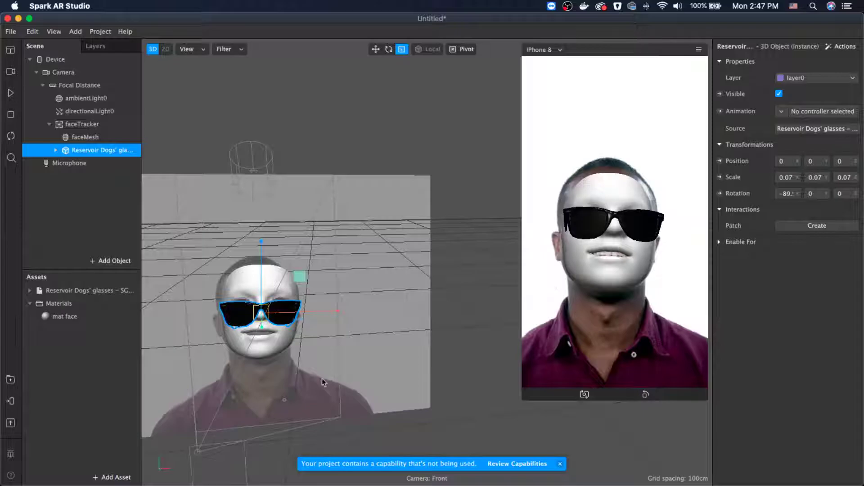
pyautogui.moveTo(322, 383); pyautogui.dragTo(352, 326)
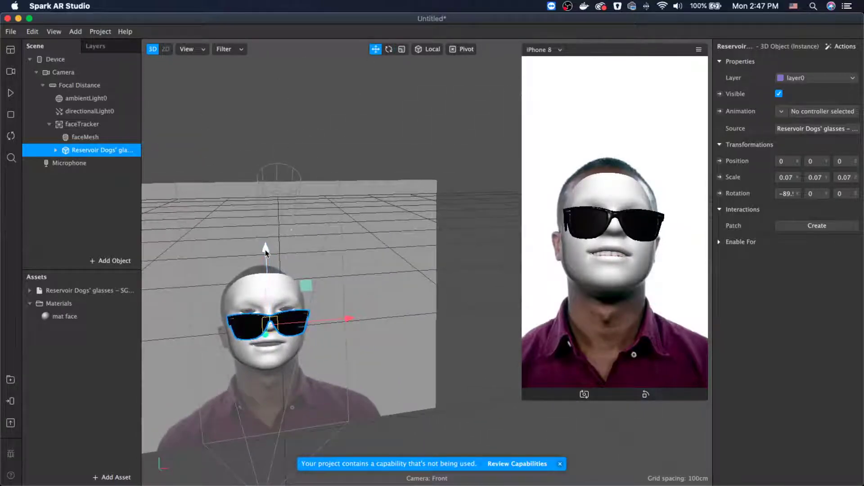
pyautogui.moveTo(265, 252)
pyautogui.mouseDown()
pyautogui.moveTo(266, 237)
pyautogui.moveTo(262, 247)
pyautogui.mouseUp()
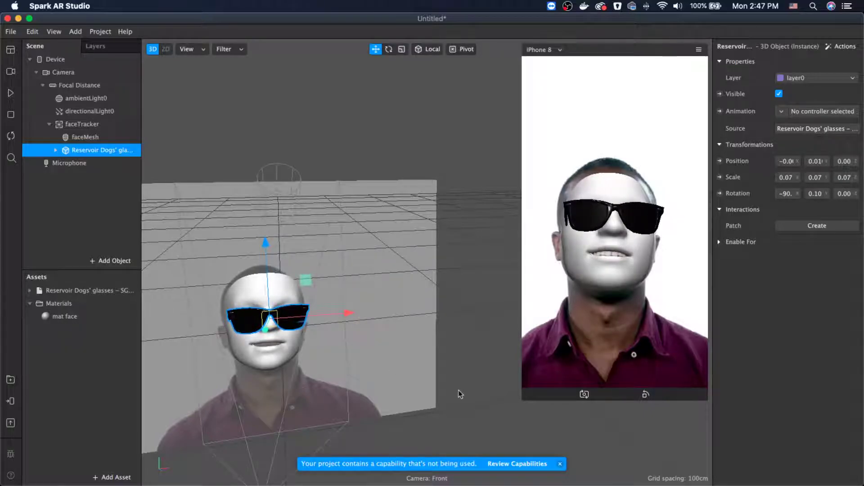
pyautogui.moveTo(460, 394); pyautogui.dragTo(413, 410)
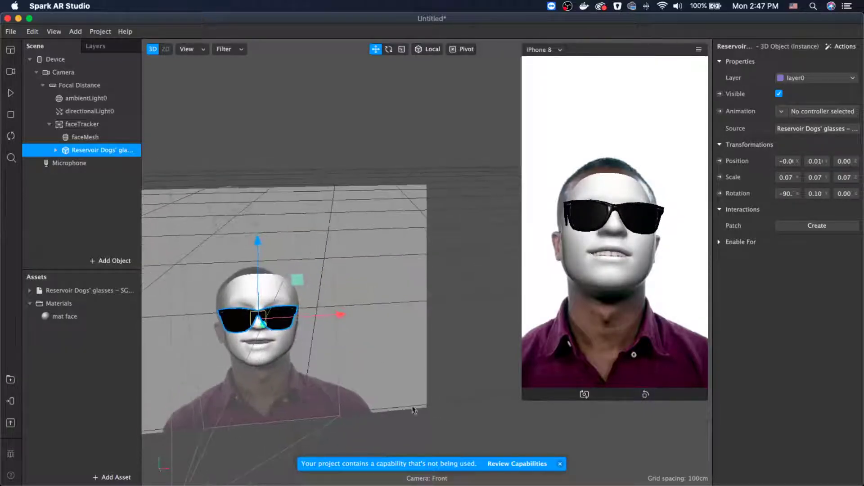
pyautogui.click(11, 93)
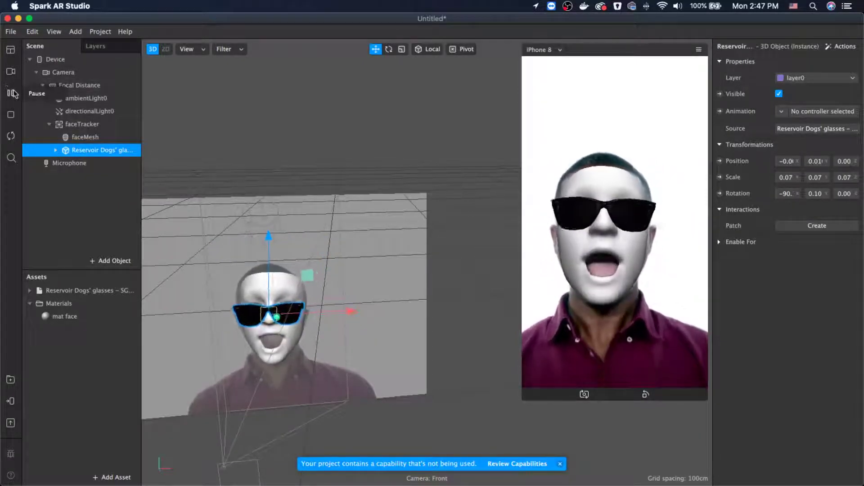
# Open the mat face material's settings to make it fully transparent, pausing the preview.
pyautogui.click(87, 138)
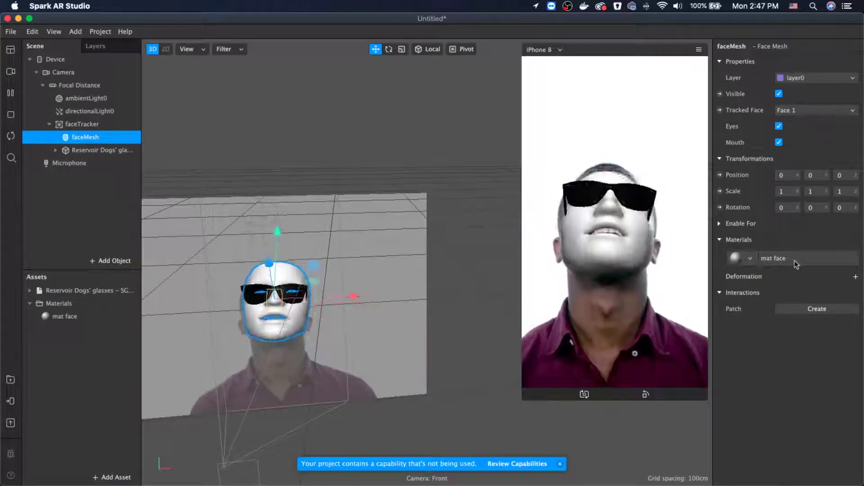
pyautogui.click(68, 317)
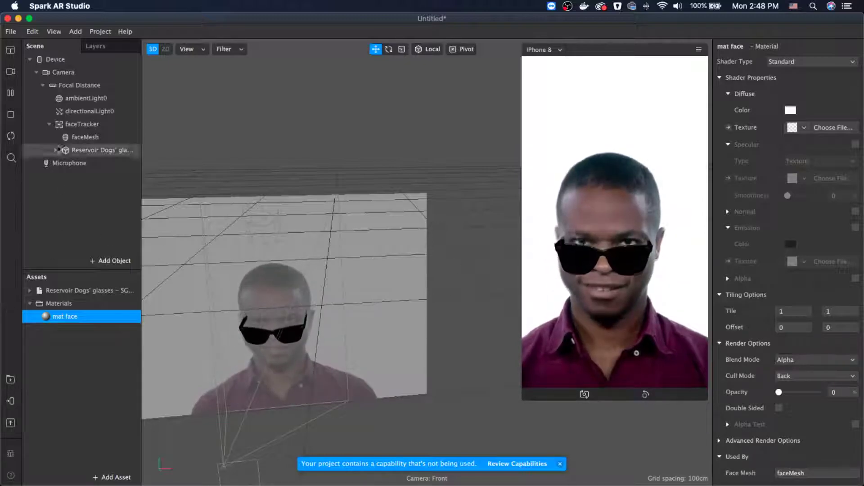
pyautogui.click(11, 99)
pyautogui.moveTo(303, 396); pyautogui.dragTo(225, 377)
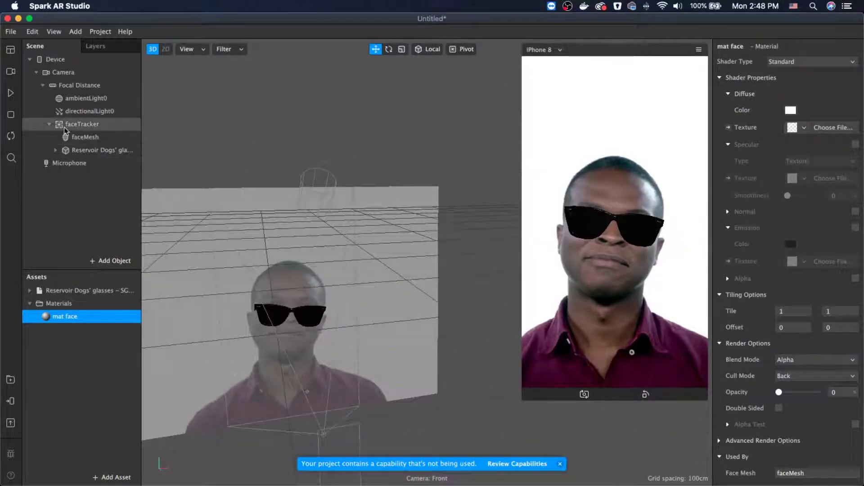
pyautogui.click(88, 152)
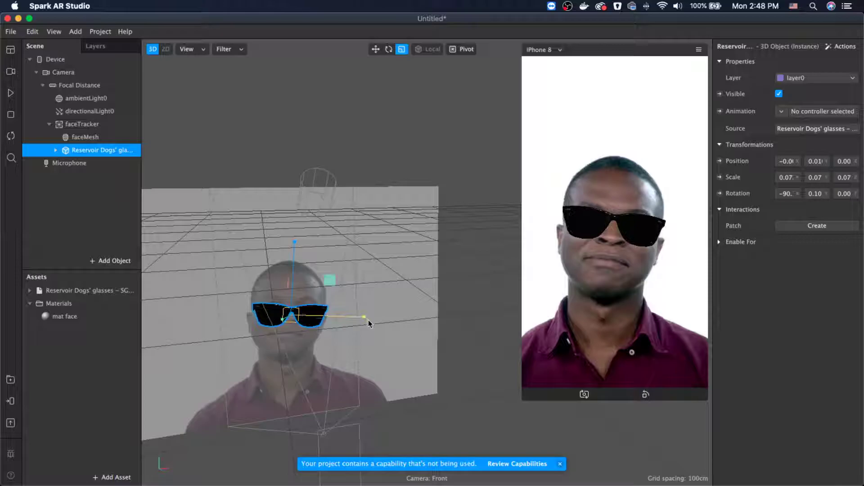
pyautogui.moveTo(264, 412); pyautogui.dragTo(342, 405)
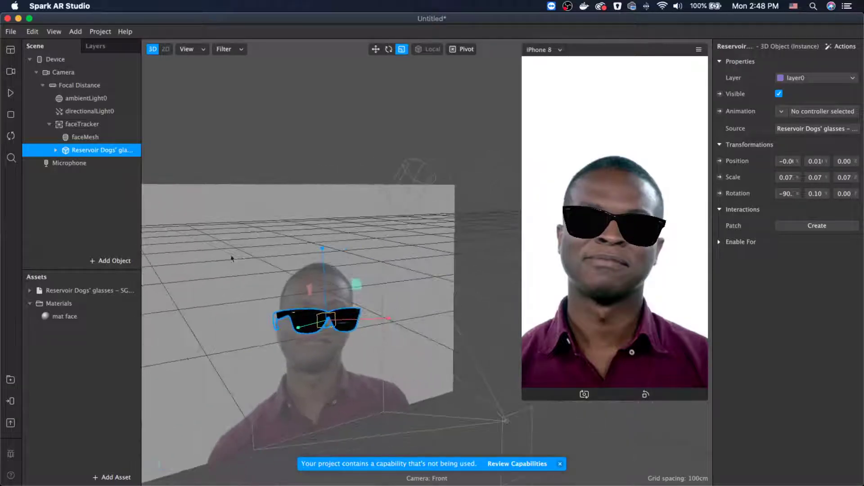
pyautogui.click(11, 92)
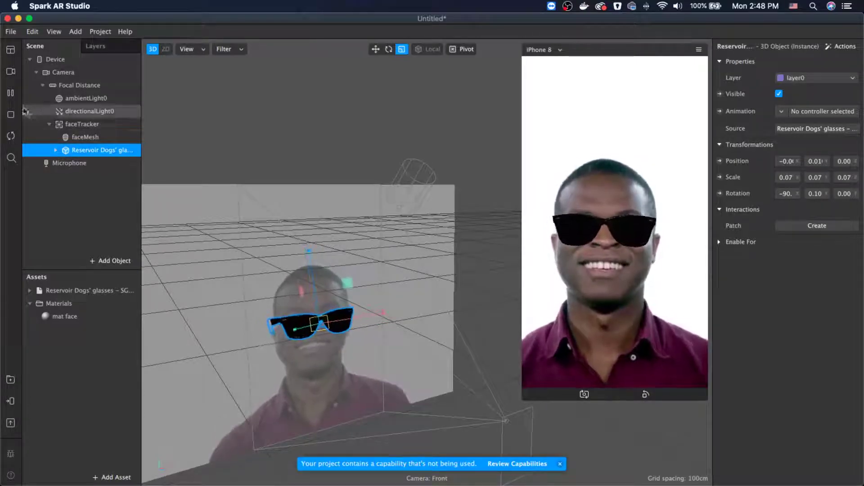
pyautogui.click(16, 68)
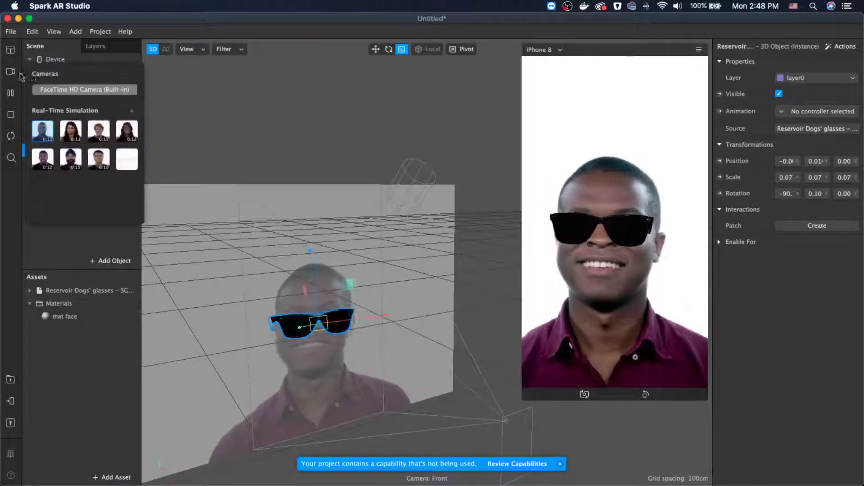
pyautogui.click(69, 96)
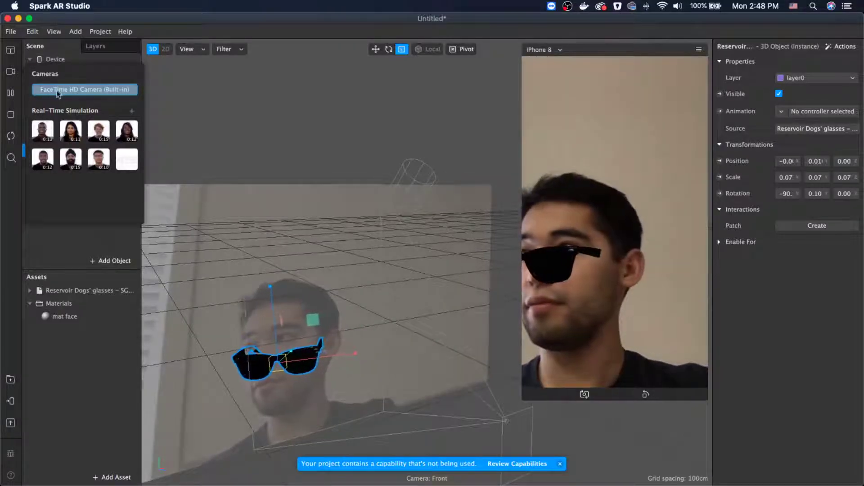
pyautogui.click(44, 134)
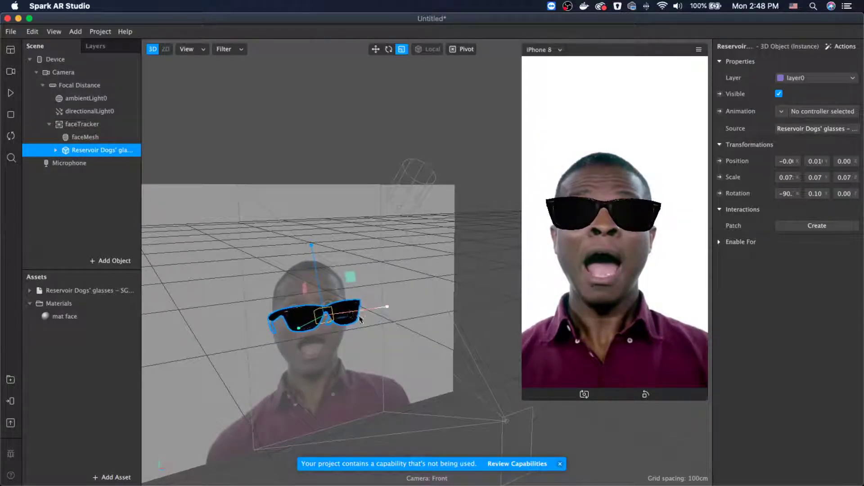
pyautogui.click(11, 93)
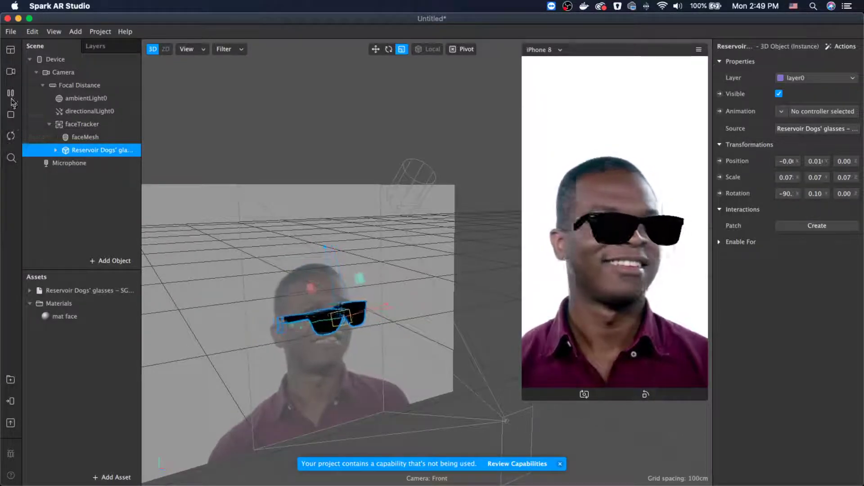
pyautogui.click(11, 136)
pyautogui.click(85, 136)
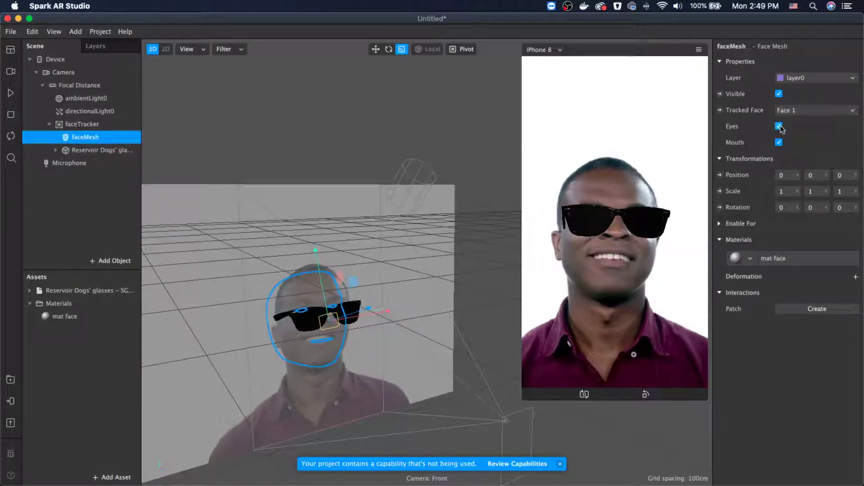